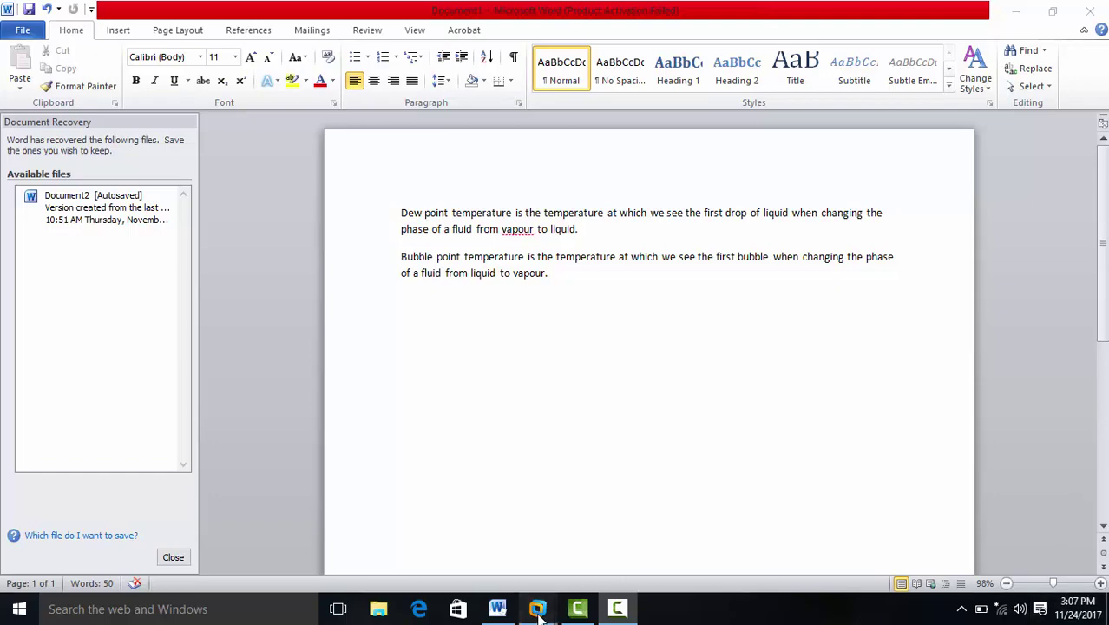
# Step: Bring HYSYS to the front and open Tutorial.hsc from the Recent Models list
pyautogui.moveTo(538, 608)
pyautogui.click(655, 510)
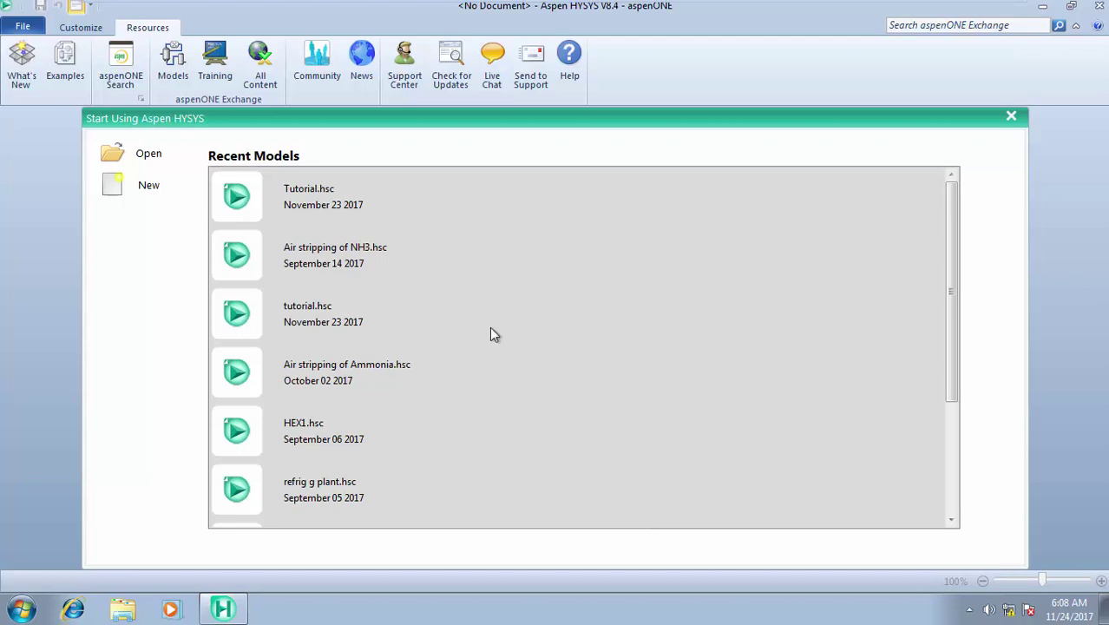
pyautogui.click(321, 201)
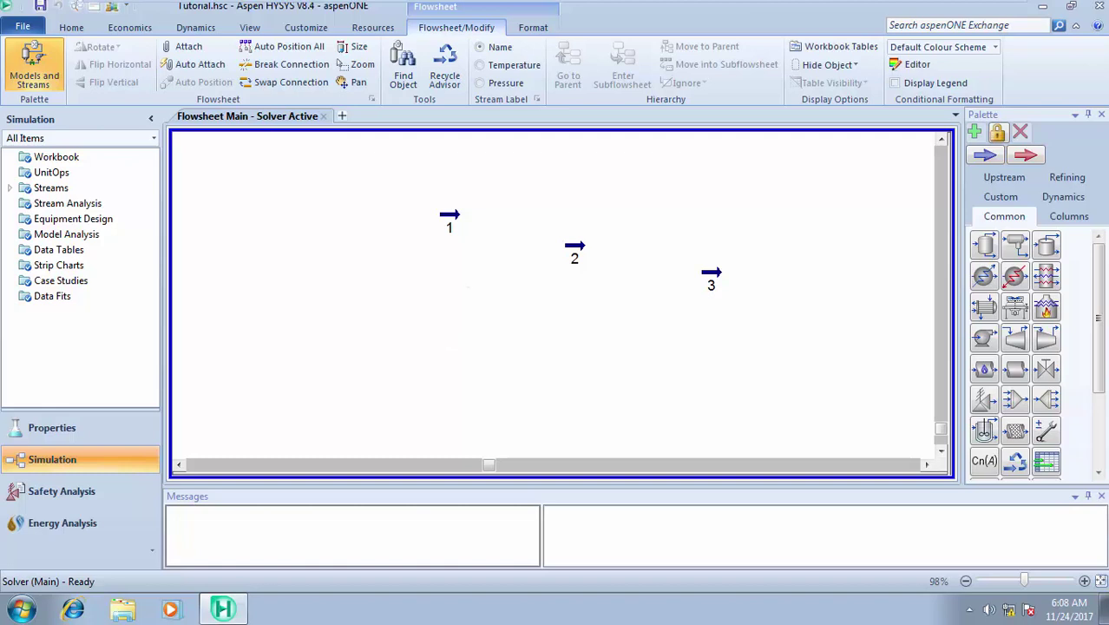
pyautogui.moveTo(452, 223)
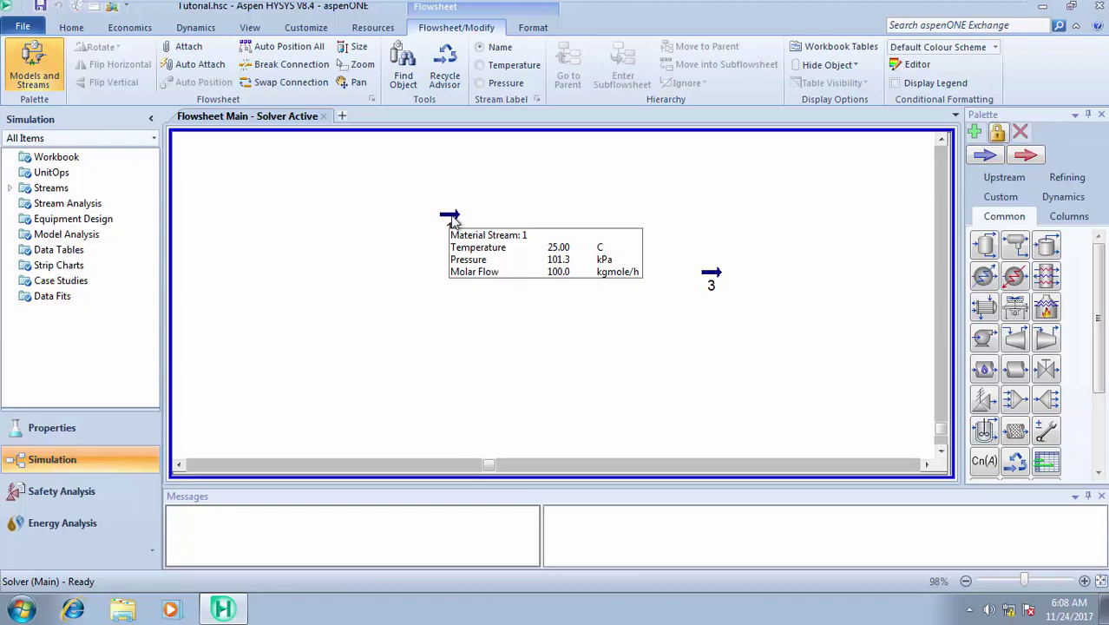
# Step: Open stream 1's Material Stream worksheet from the flowsheet
pyautogui.doubleClick(452, 219)
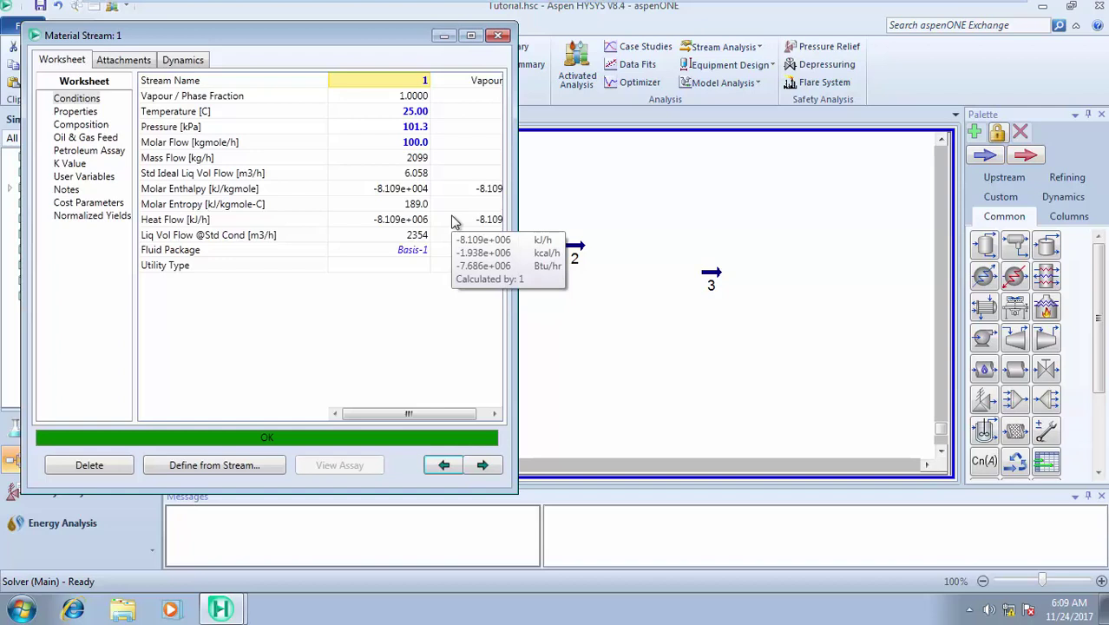
# Step: Clear stream 1's 25.00 °C temperature and 101.3 kPa pressure values
pyautogui.click(419, 115)
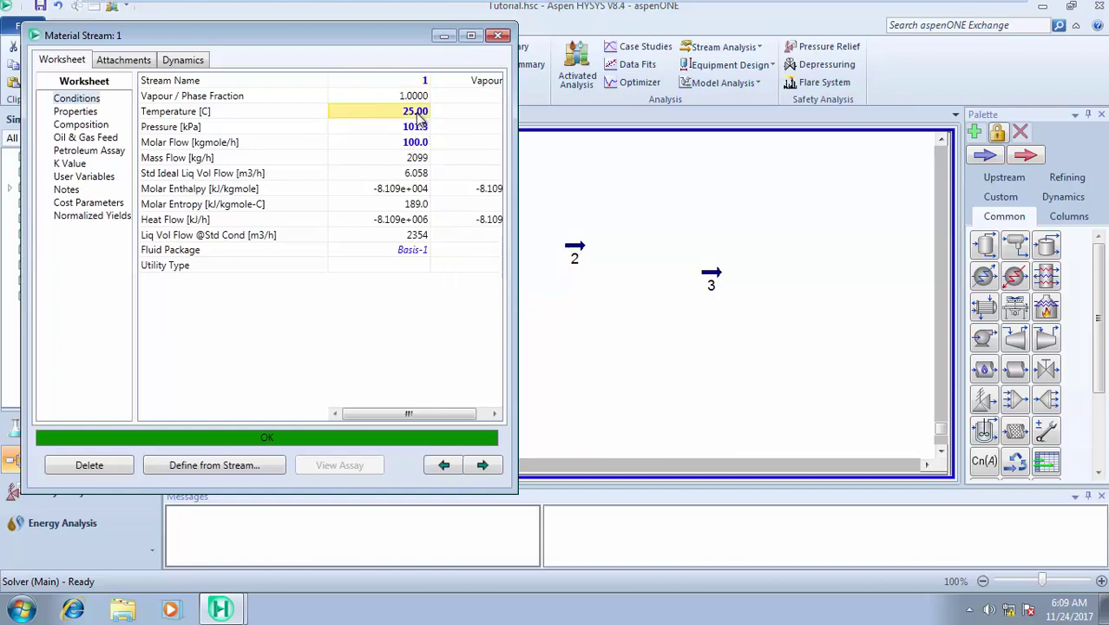
pyautogui.press('BackSpace')
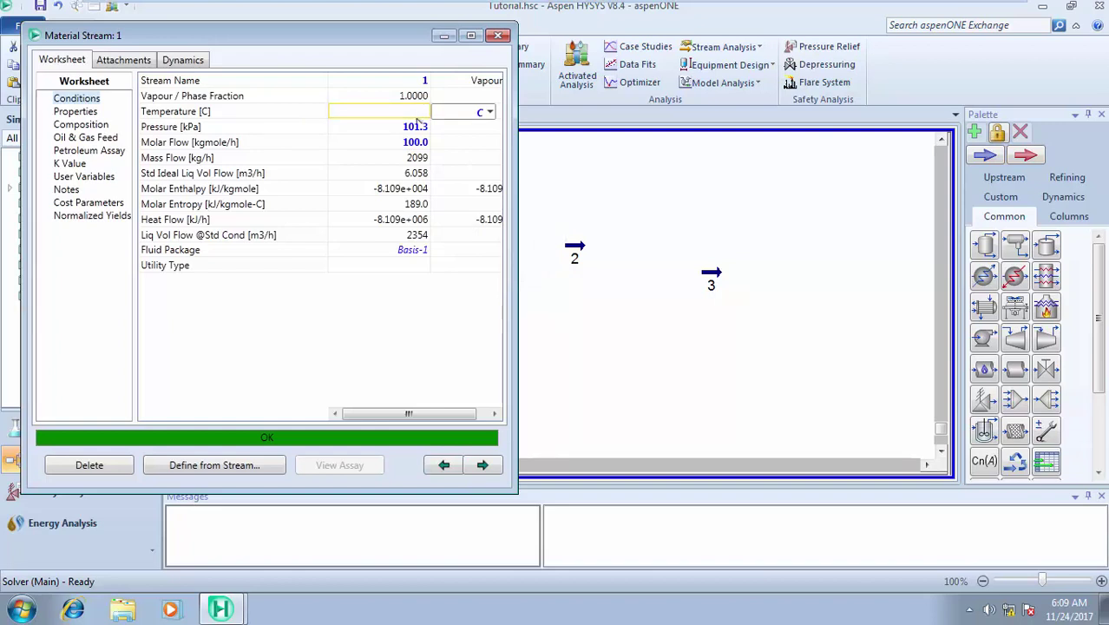
pyautogui.click(421, 129)
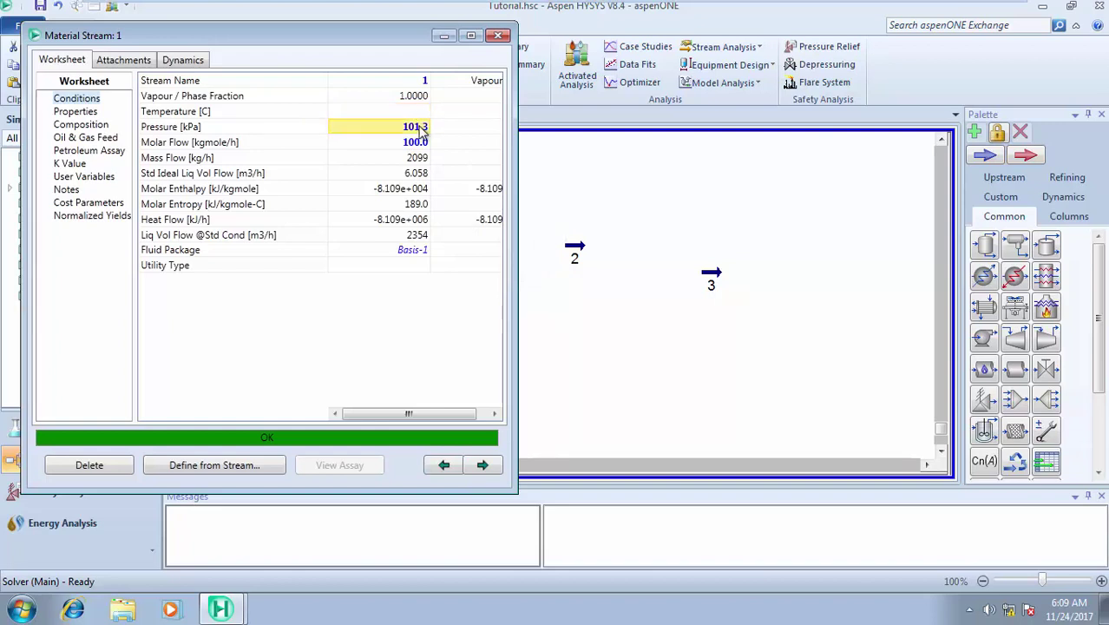
pyautogui.press('BackSpace')
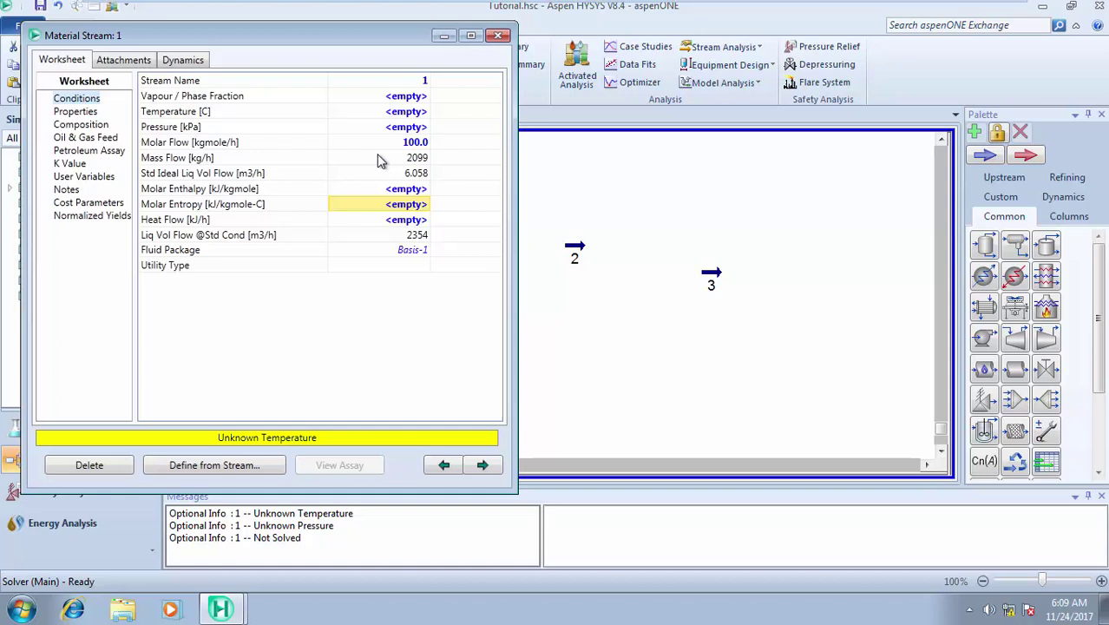
pyautogui.moveTo(395, 168)
# Step: Set stream 1's vapour fraction to 0
pyautogui.click(405, 97)
pyautogui.write('0')
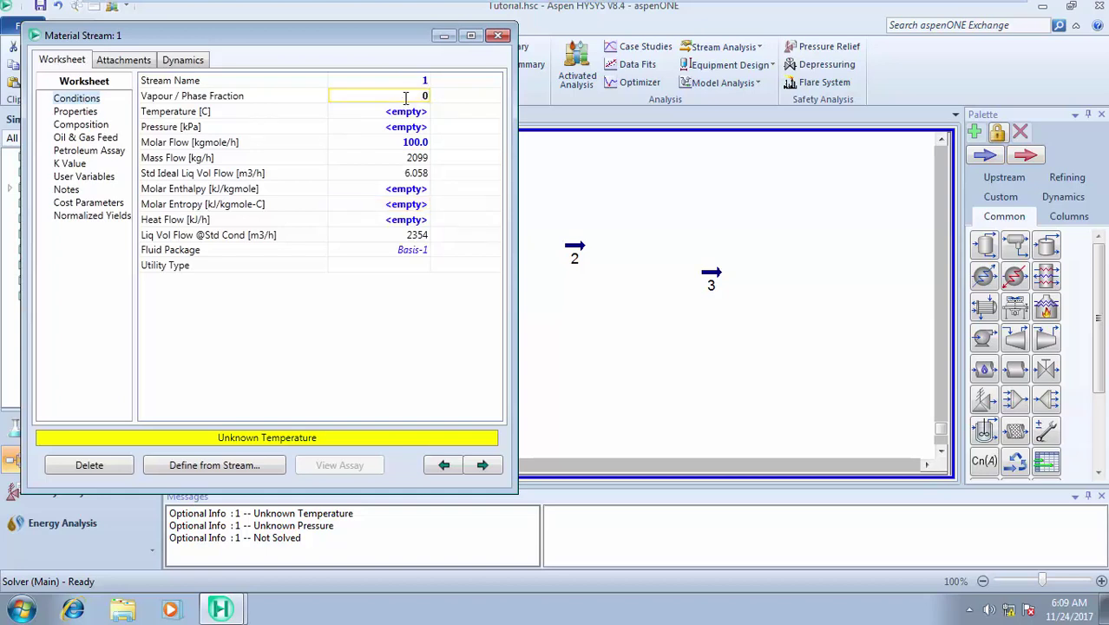
pyautogui.click(413, 129)
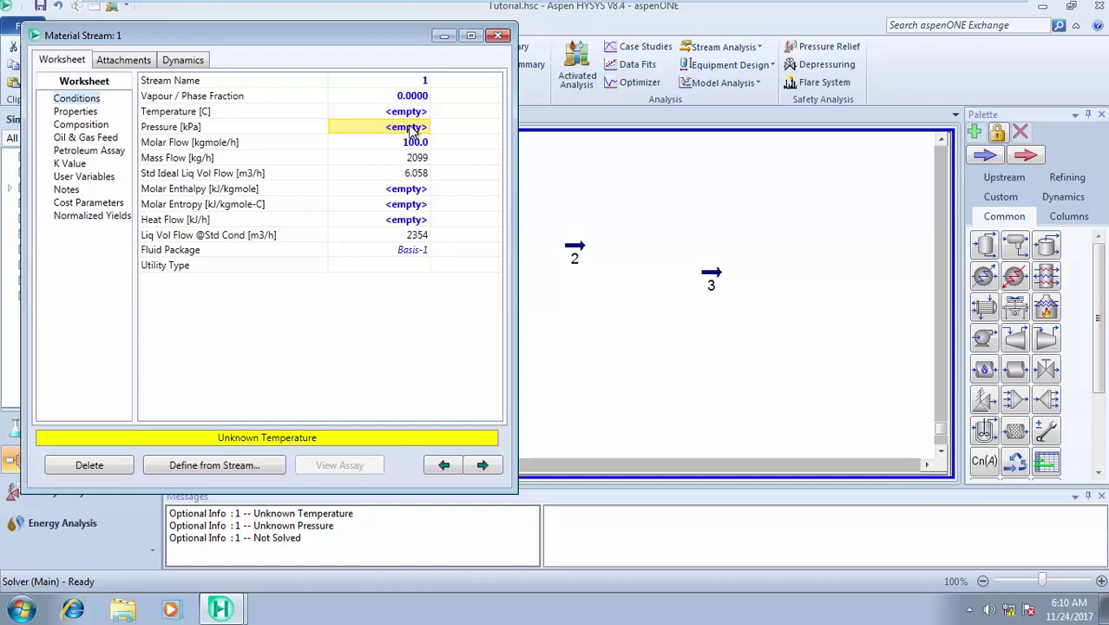
# Step: Specify stream 1's pressure as 1 atm, solving temperature to -159.3 °C
pyautogui.click(413, 128)
pyautogui.write('1')
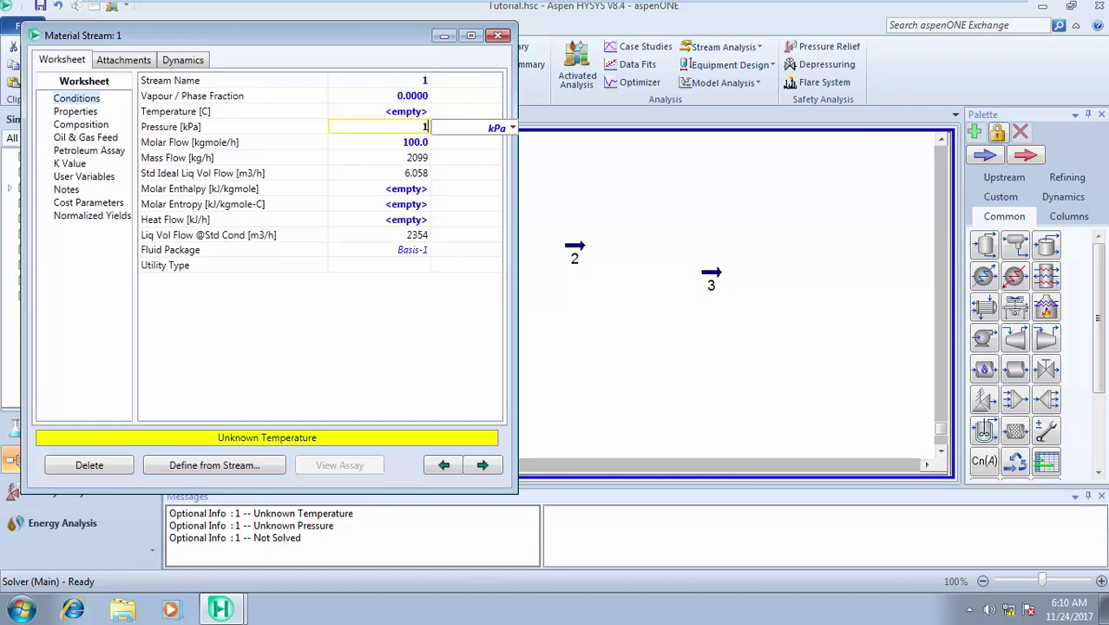
pyautogui.click(511, 128)
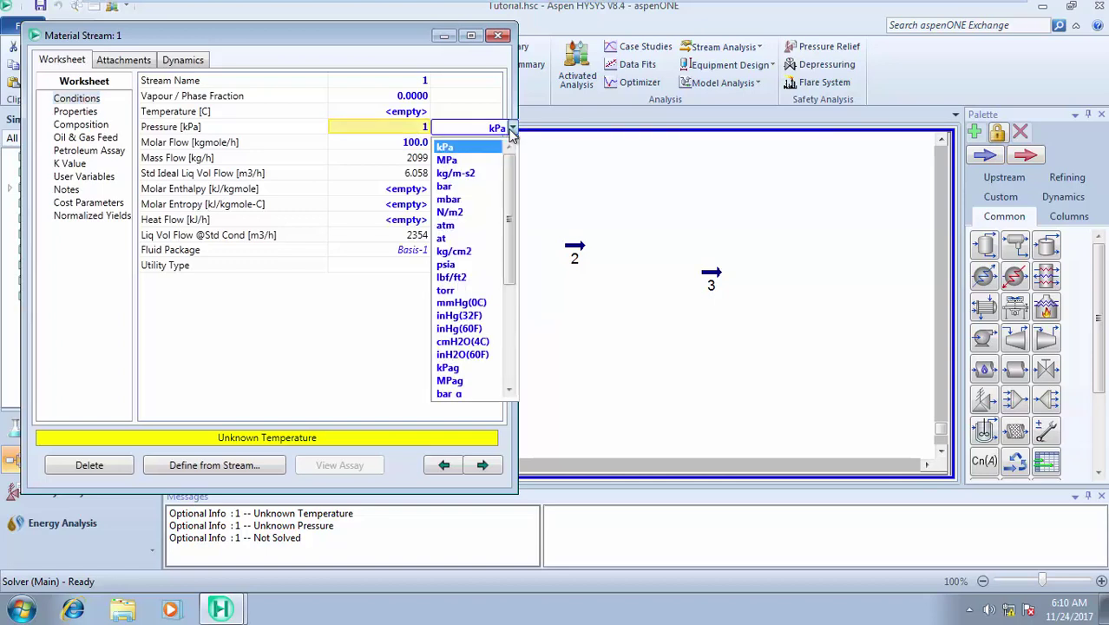
pyautogui.click(463, 225)
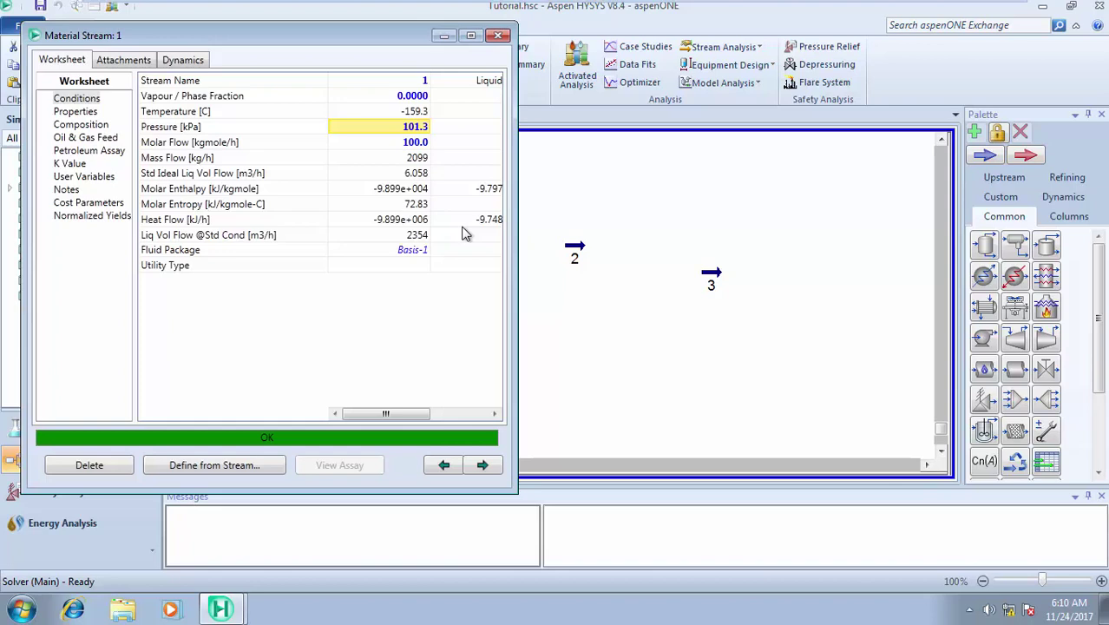
pyautogui.click(421, 129)
# Step: Replace the pressure spec with a 10 °C temperature, giving 1.605e+004 kPa
pyautogui.press('Delete')
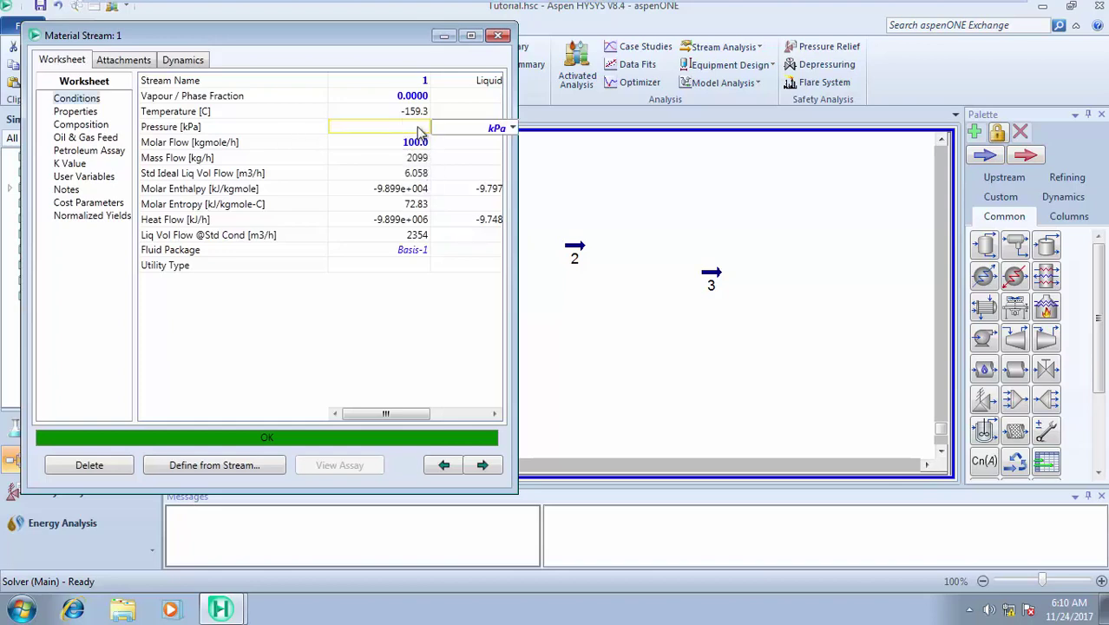
pyautogui.press('Return')
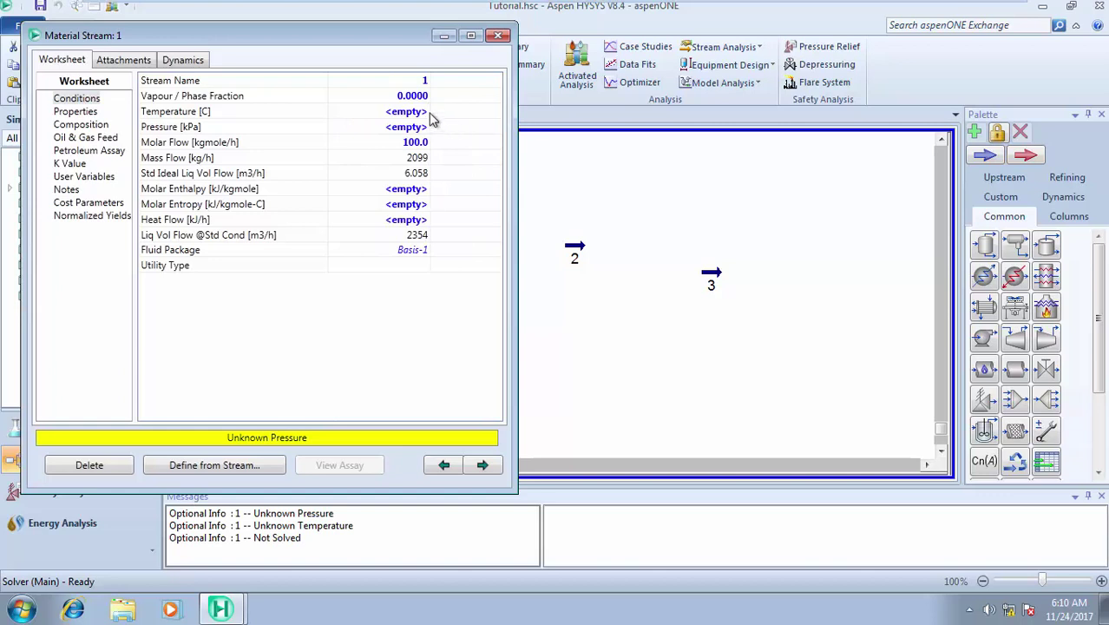
pyautogui.click(413, 114)
pyautogui.write('10')
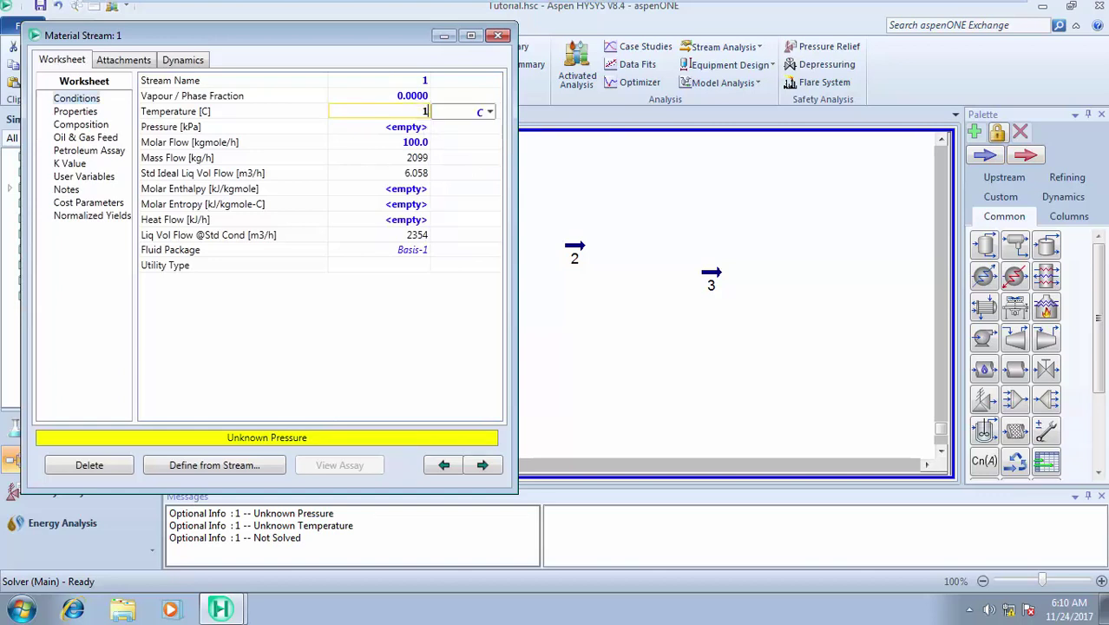
pyautogui.click(434, 146)
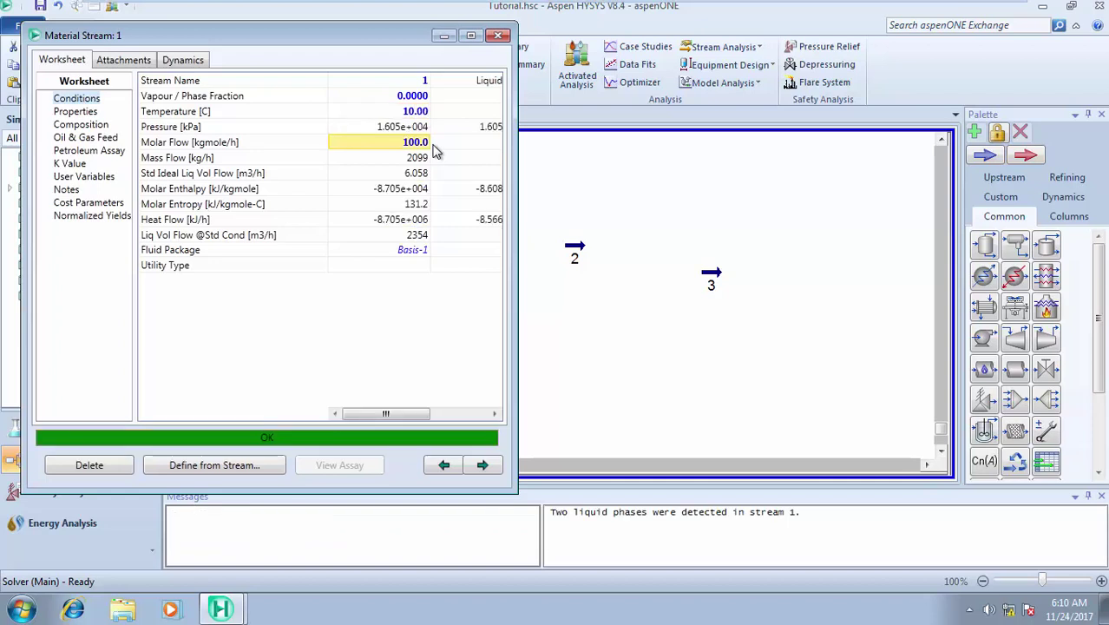
pyautogui.moveTo(418, 136)
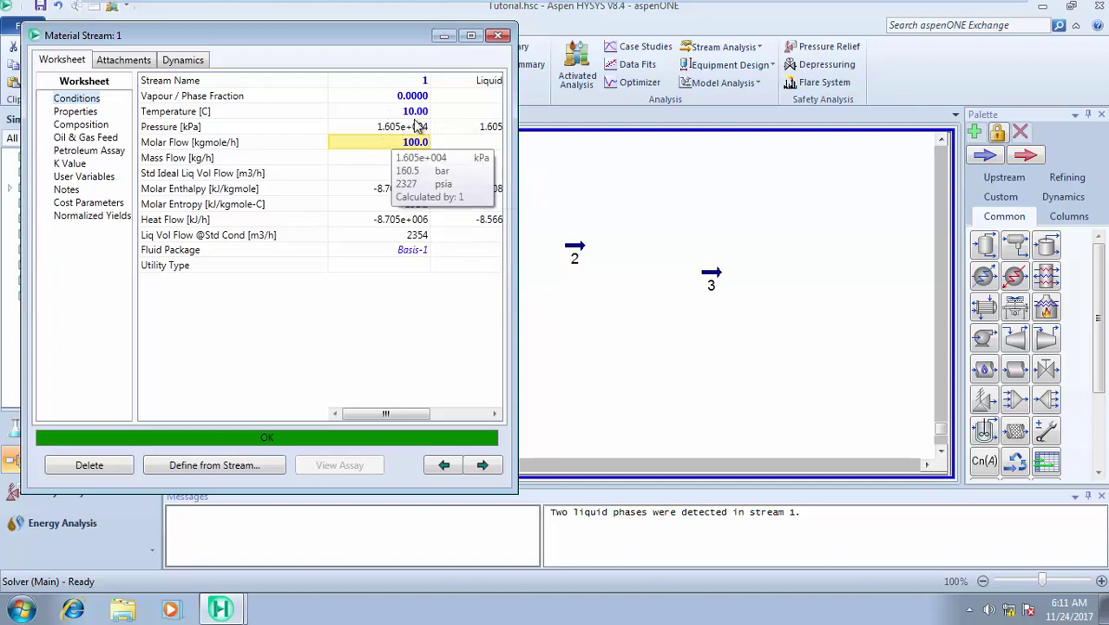
pyautogui.moveTo(426, 113)
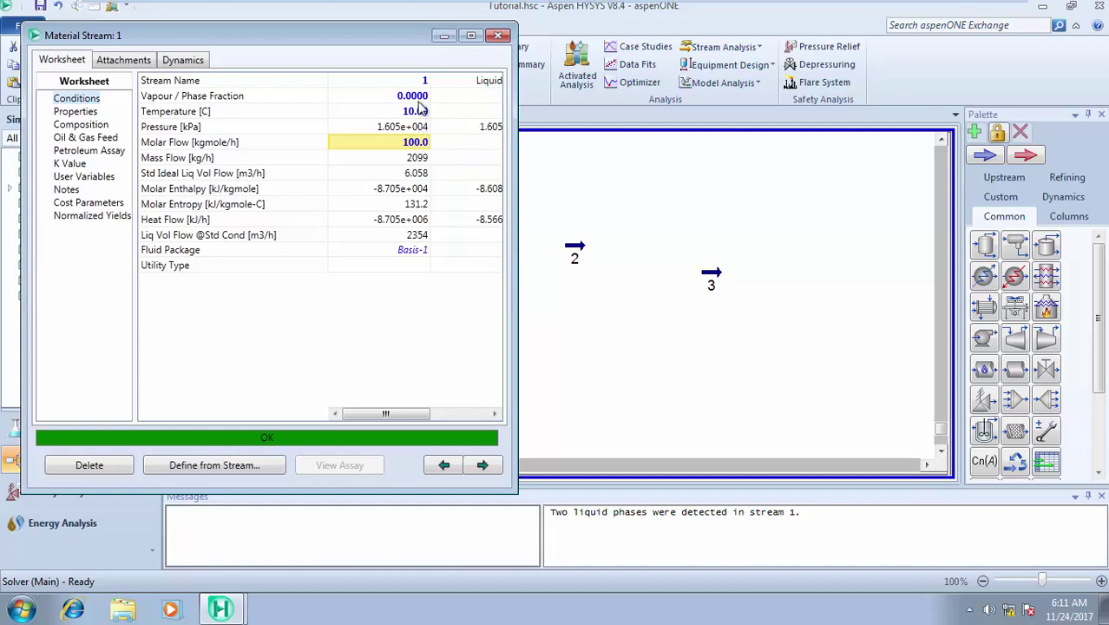
# Step: Clear stream 1's 0.0000 vapour fraction and 10.00 °C temperature
pyautogui.click(422, 97)
pyautogui.press('BackSpace')
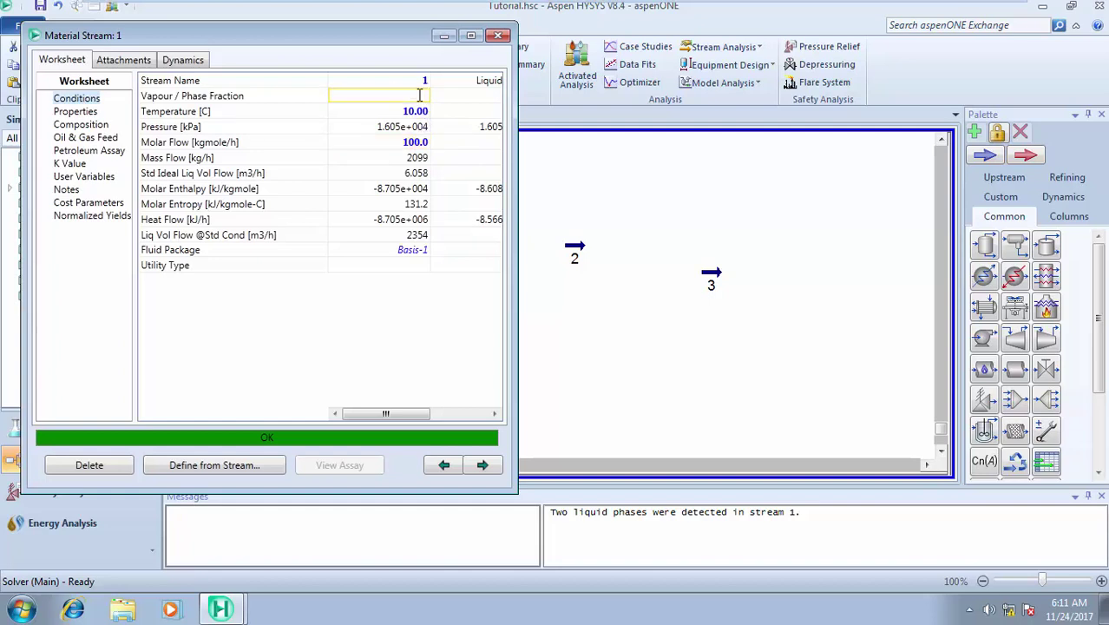
pyautogui.click(422, 141)
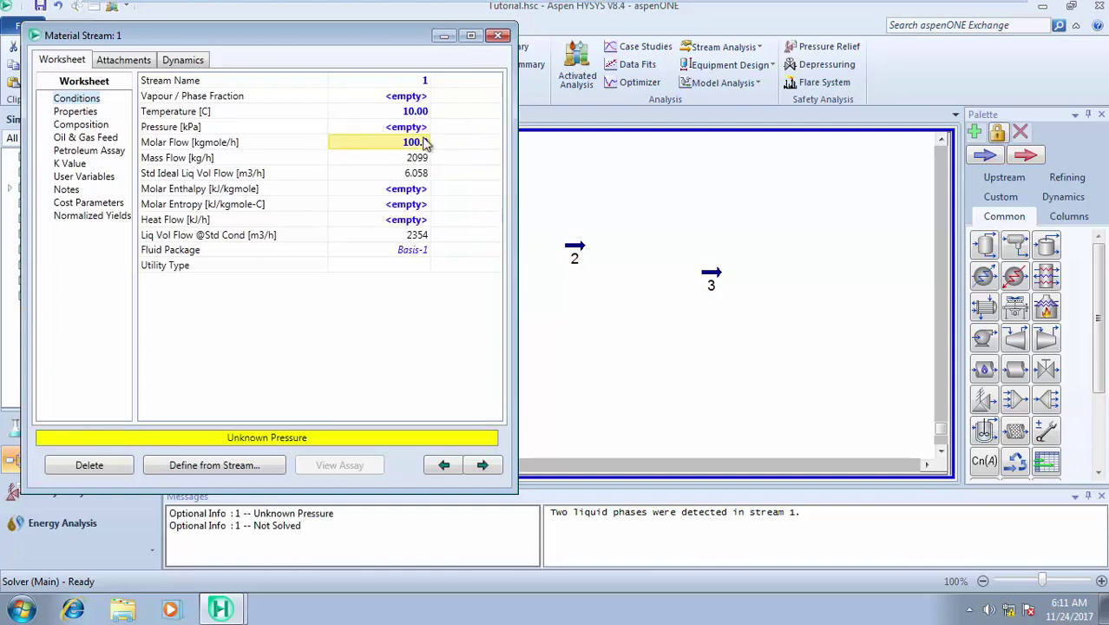
pyautogui.click(421, 113)
pyautogui.press('BackSpace')
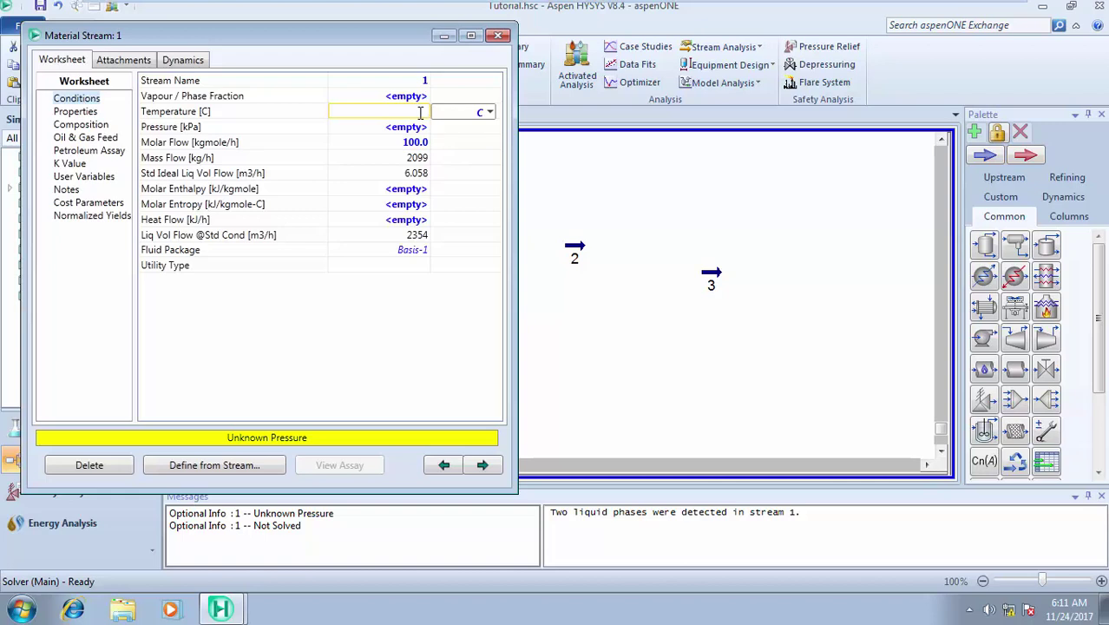
# Step: Enter a vapour fraction of 1 for stream 1
pyautogui.click(406, 97)
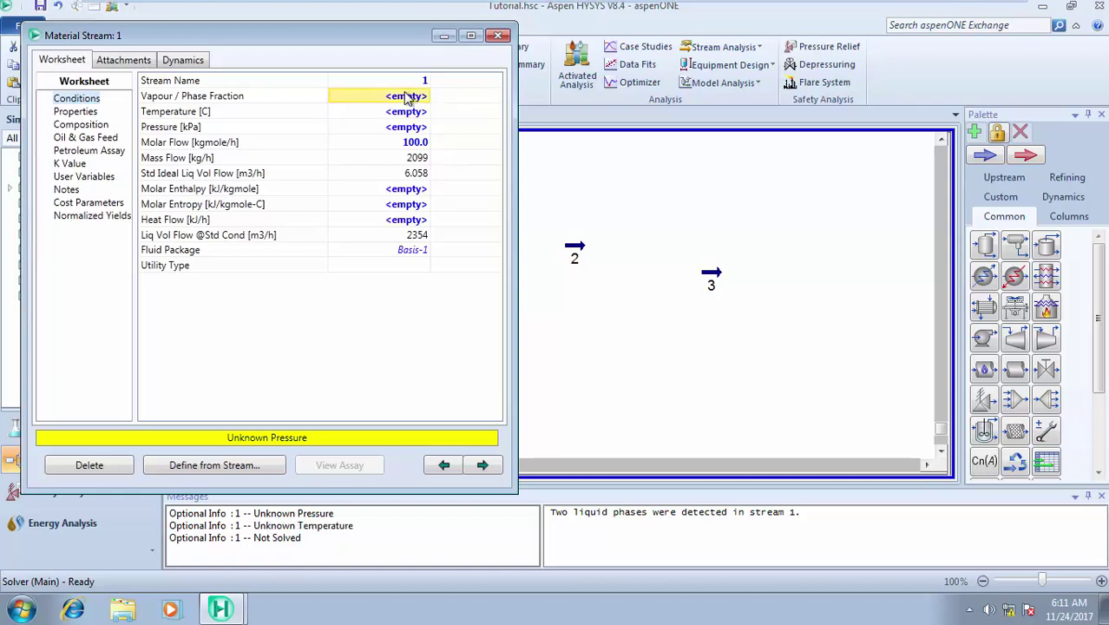
pyautogui.write('1')
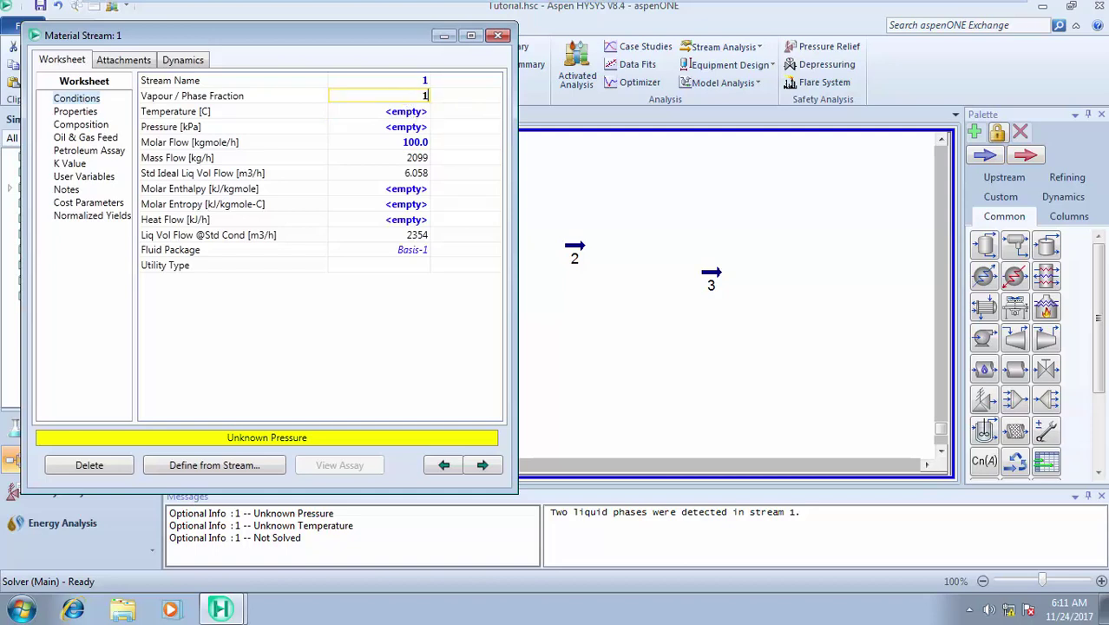
pyautogui.press('Return')
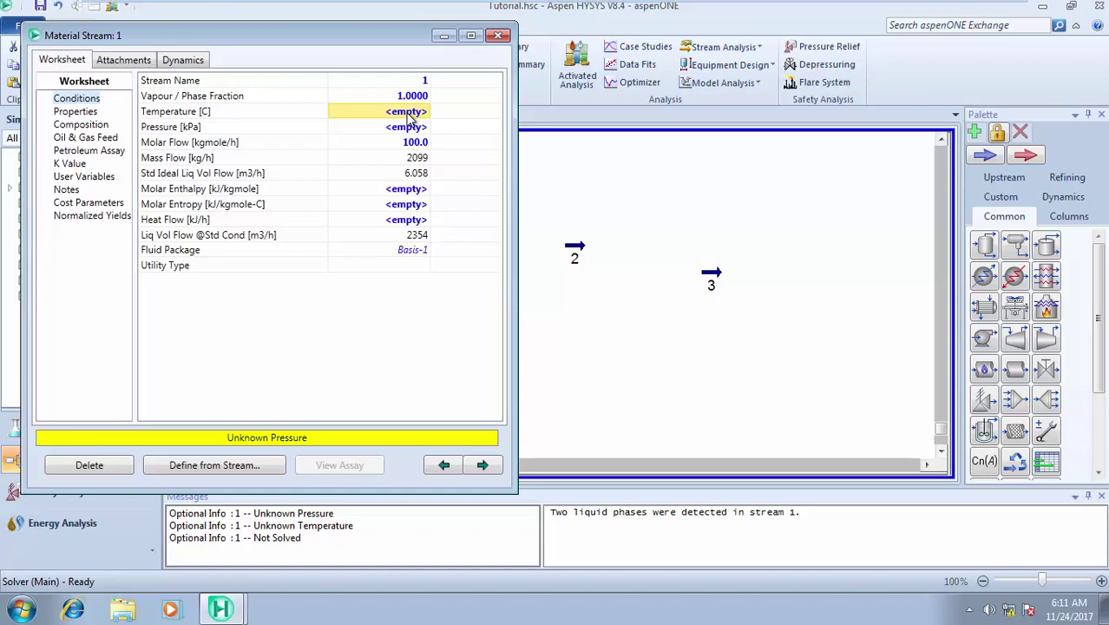
pyautogui.click(413, 128)
pyautogui.write('1')
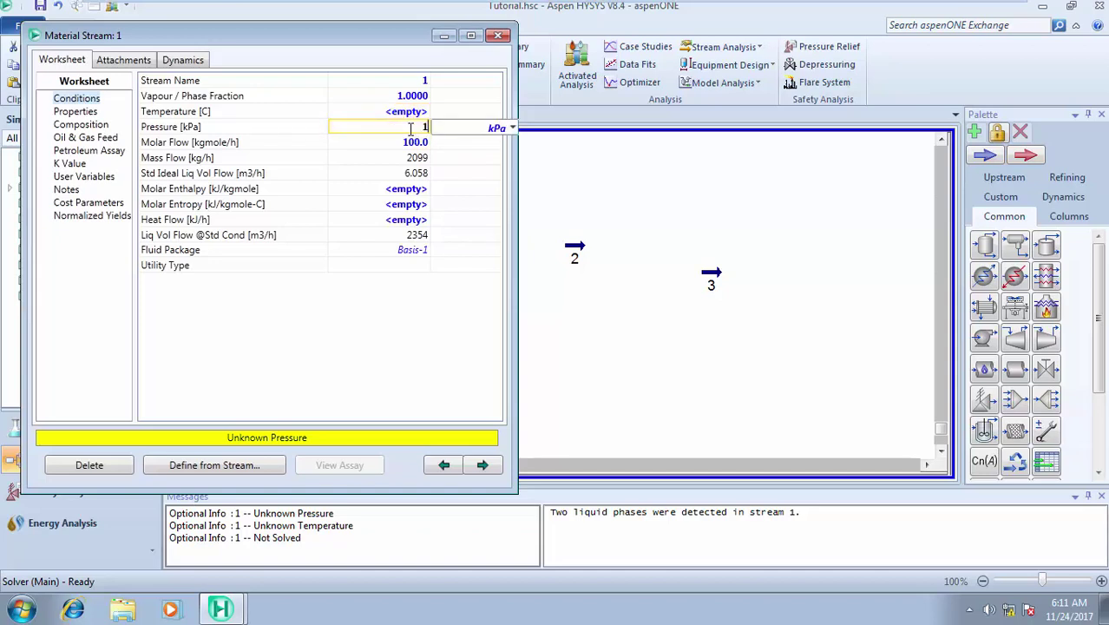
pyautogui.click(514, 129)
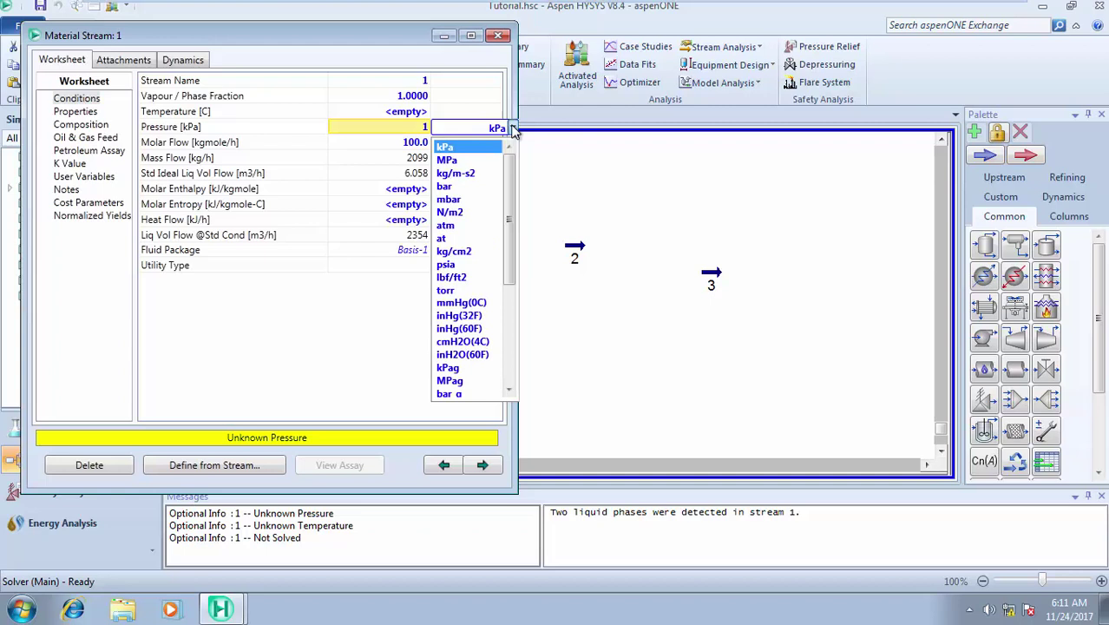
pyautogui.click(460, 232)
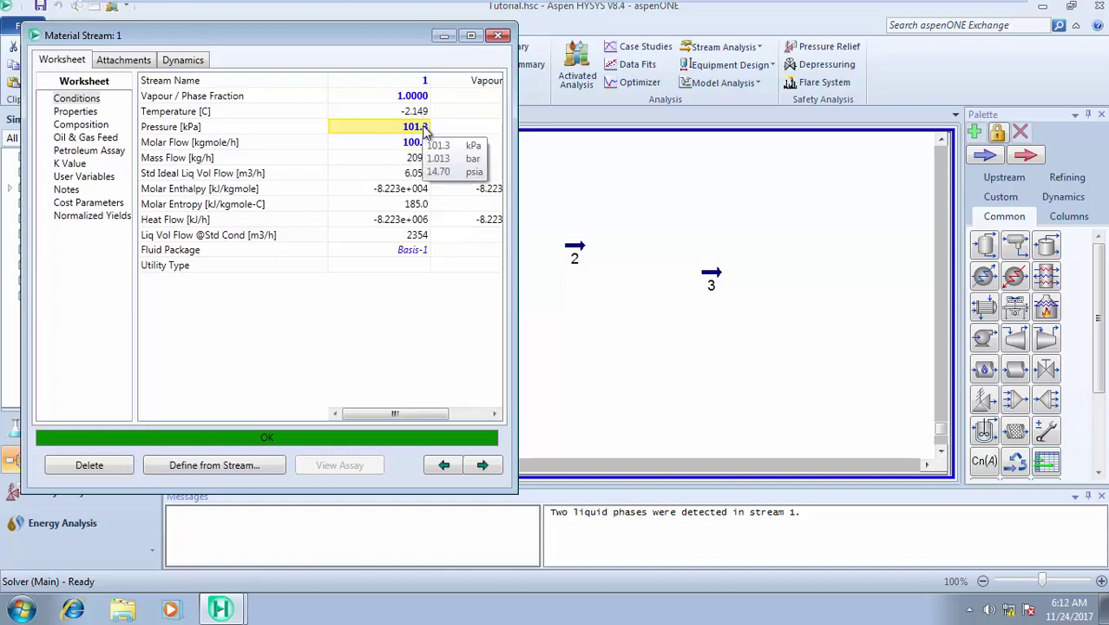
pyautogui.click(425, 130)
pyautogui.press('BackSpace')
pyautogui.press('Return')
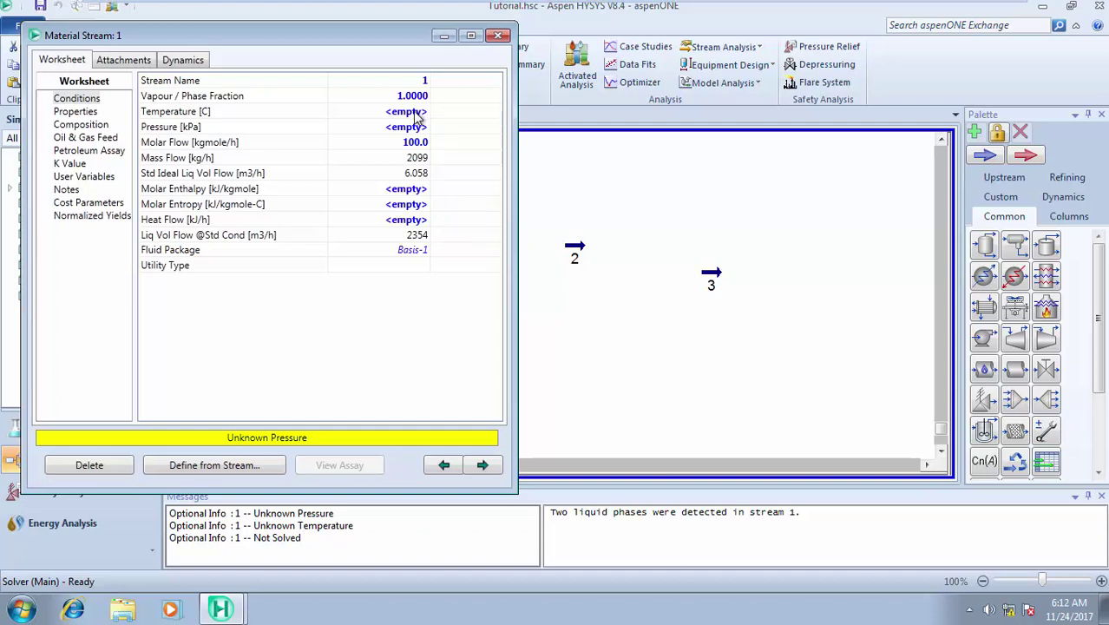
# Step: Enter a 10 °C temperature for stream 1, solving a 241.7 kPa dew-point pressure
pyautogui.click(417, 115)
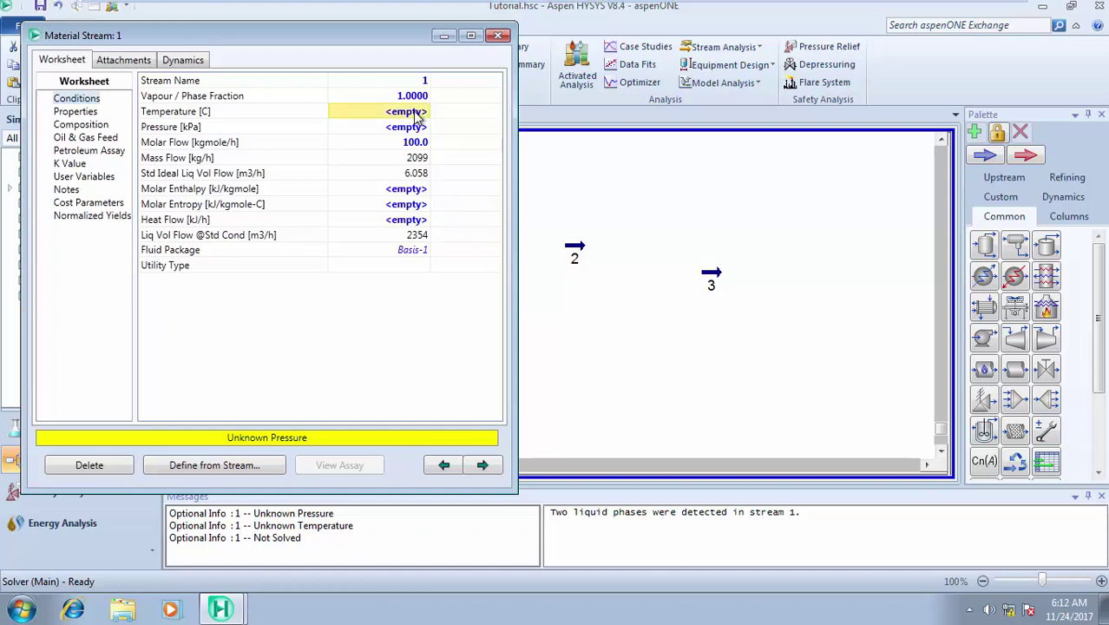
pyautogui.write('10')
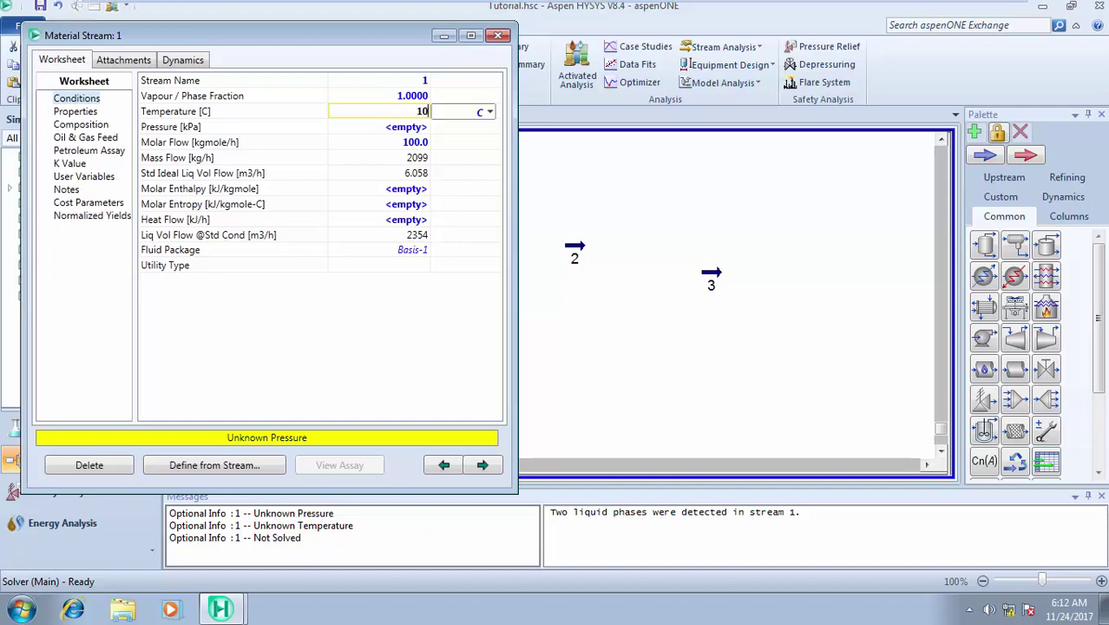
pyautogui.click(404, 159)
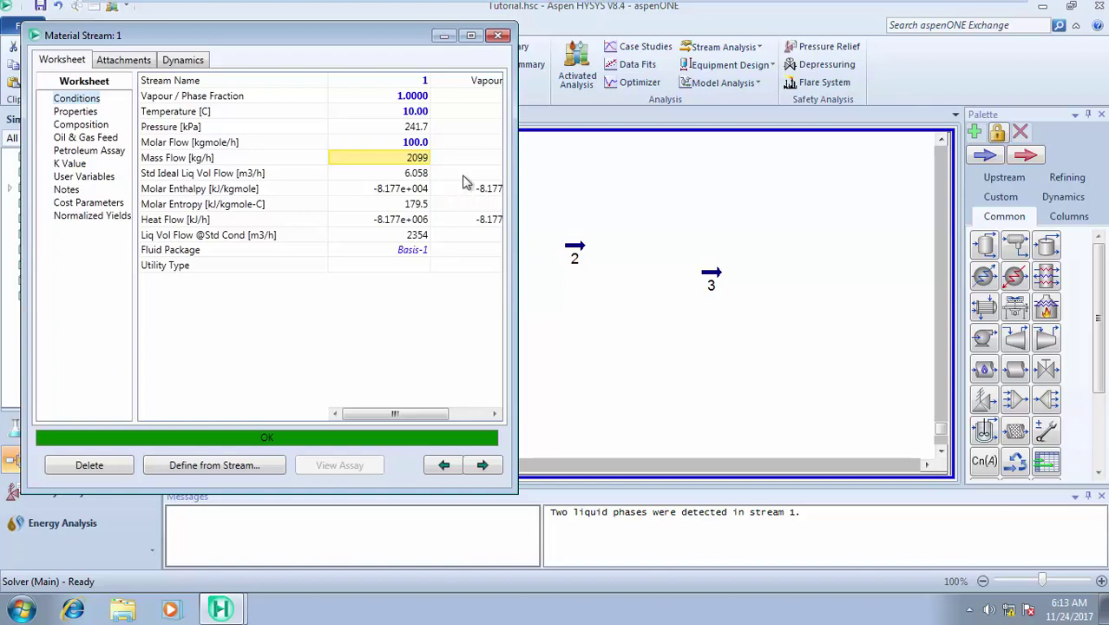
# Step: Append the Gas correlations Water Content and Water Dew Point on stream 1's Properties page
pyautogui.click(98, 113)
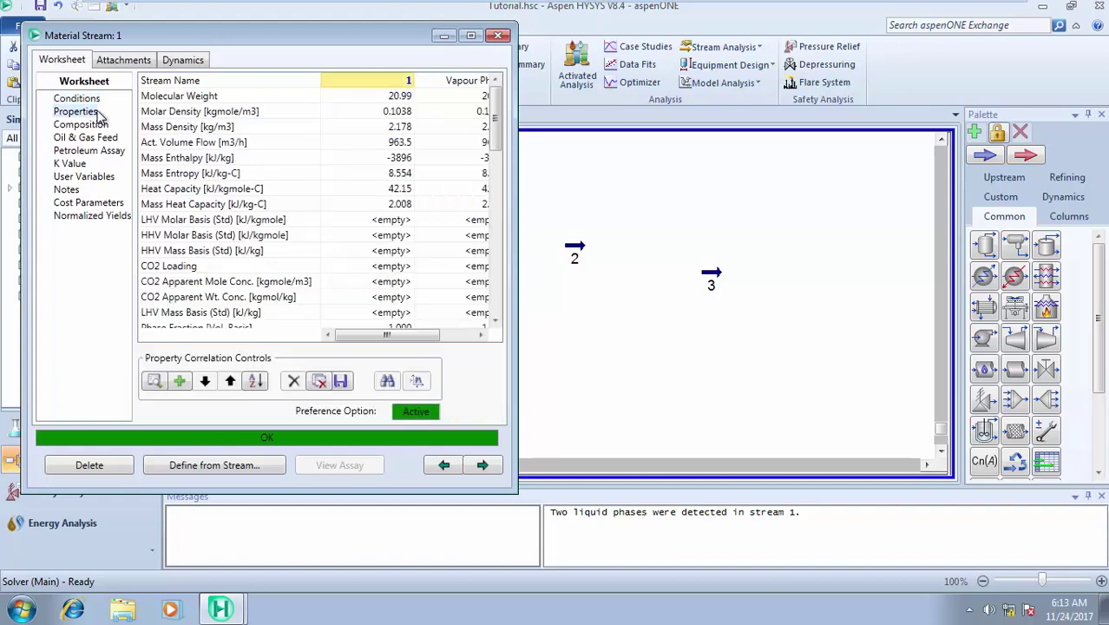
pyautogui.moveTo(499, 124); pyautogui.dragTo(490, 297)
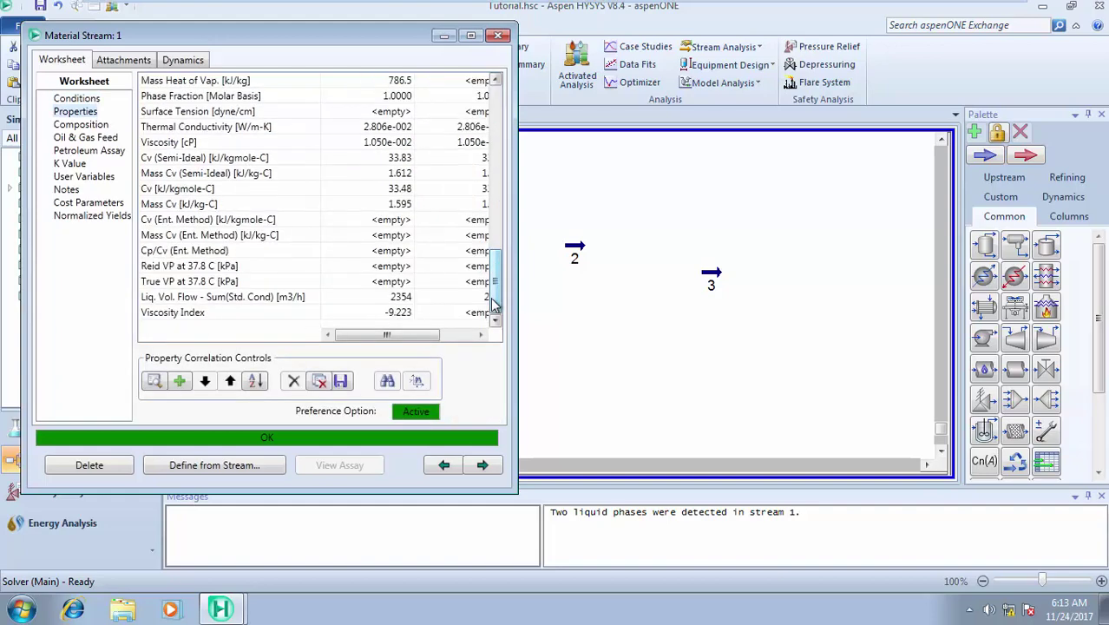
pyautogui.click(180, 383)
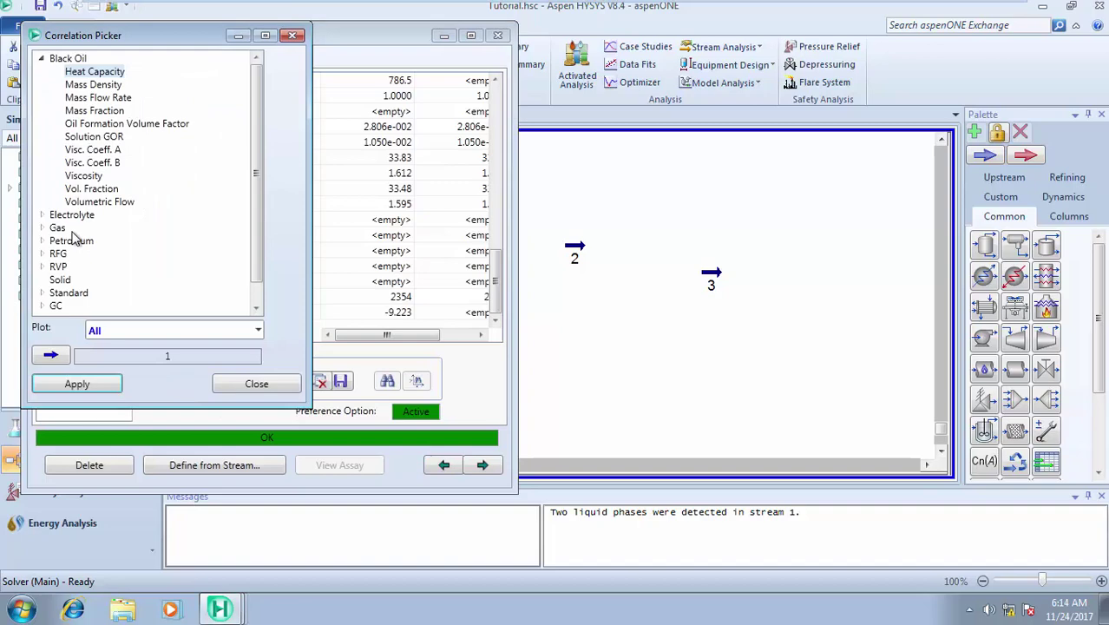
pyautogui.click(41, 229)
pyautogui.moveTo(256, 186); pyautogui.dragTo(247, 246)
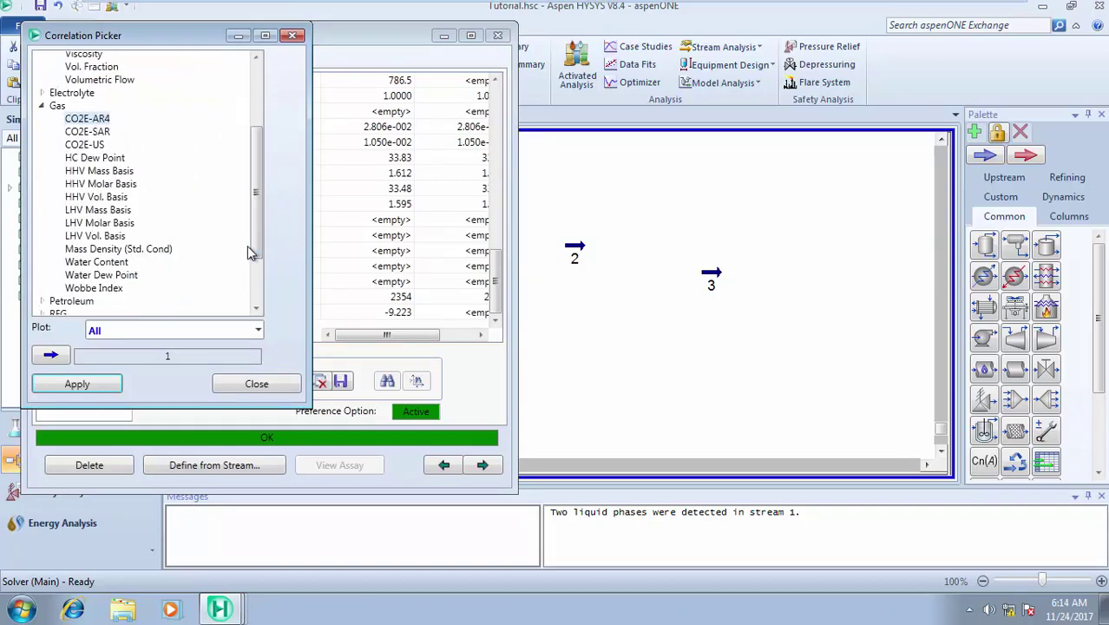
pyautogui.click(110, 263)
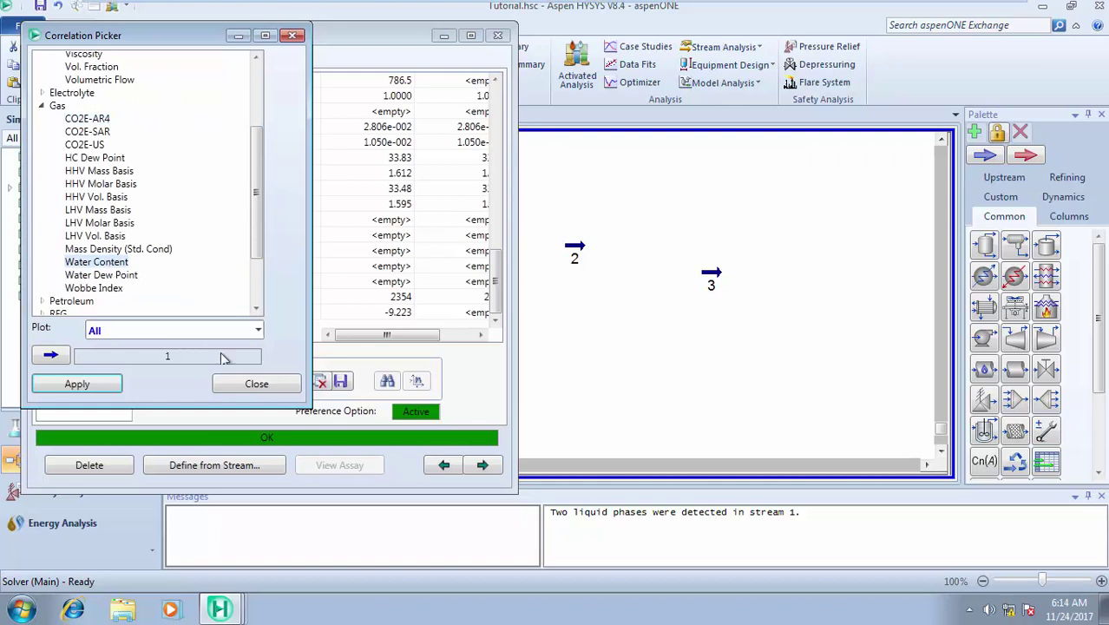
pyautogui.click(112, 386)
pyautogui.click(119, 275)
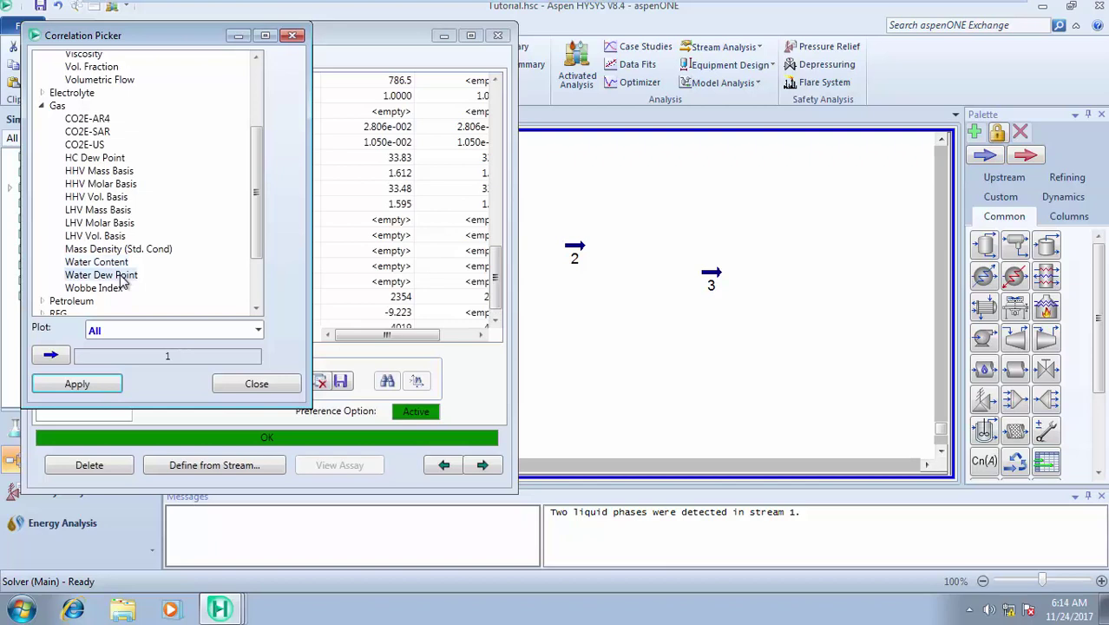
pyautogui.click(99, 388)
pyautogui.click(257, 386)
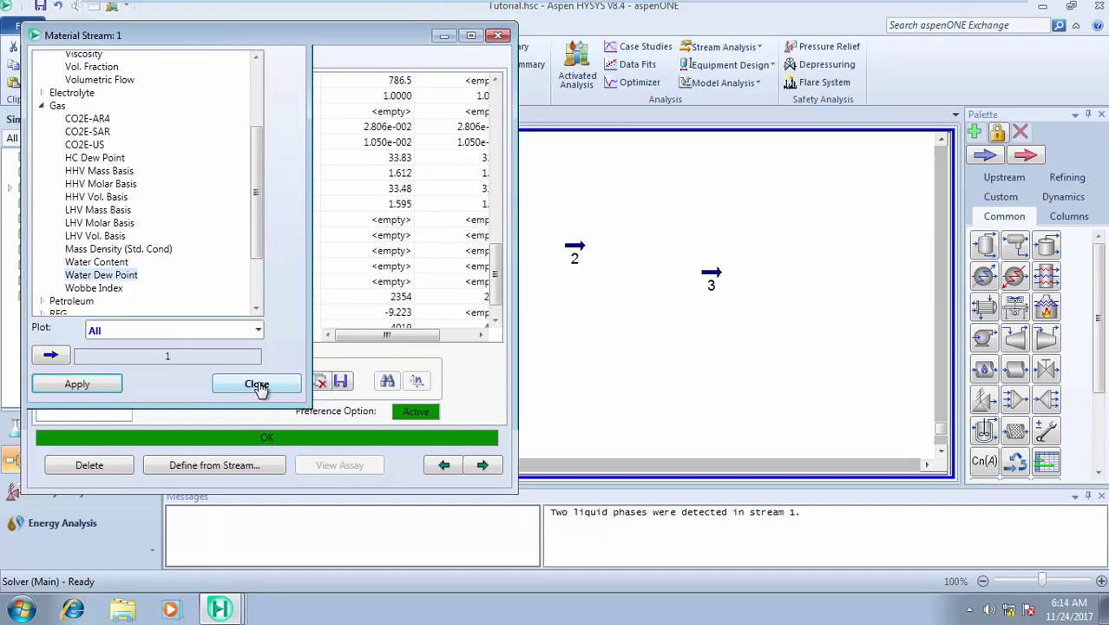
# Step: View Water Content 4019 mg/Nm3 and Water Dew Point 9.999 C, then close the stream window
pyautogui.moveTo(495, 285); pyautogui.dragTo(493, 322)
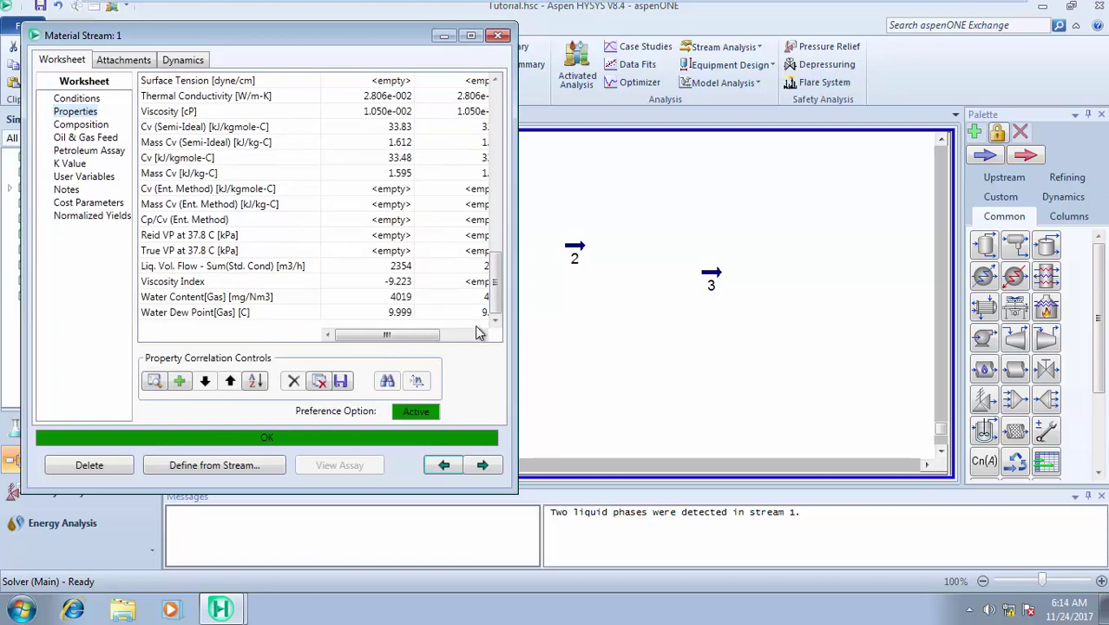
pyautogui.moveTo(429, 337); pyautogui.dragTo(336, 343)
pyautogui.click(500, 37)
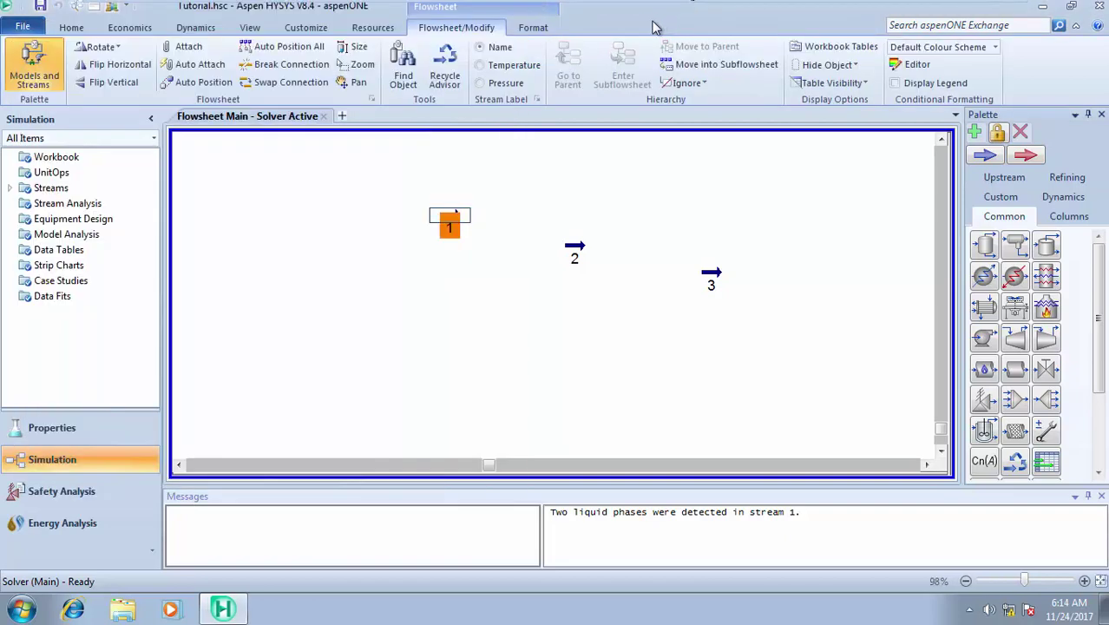
# Step: Minimise HYSYS to bring the Word document on dew and bubble points into view
pyautogui.moveTo(594, 4)
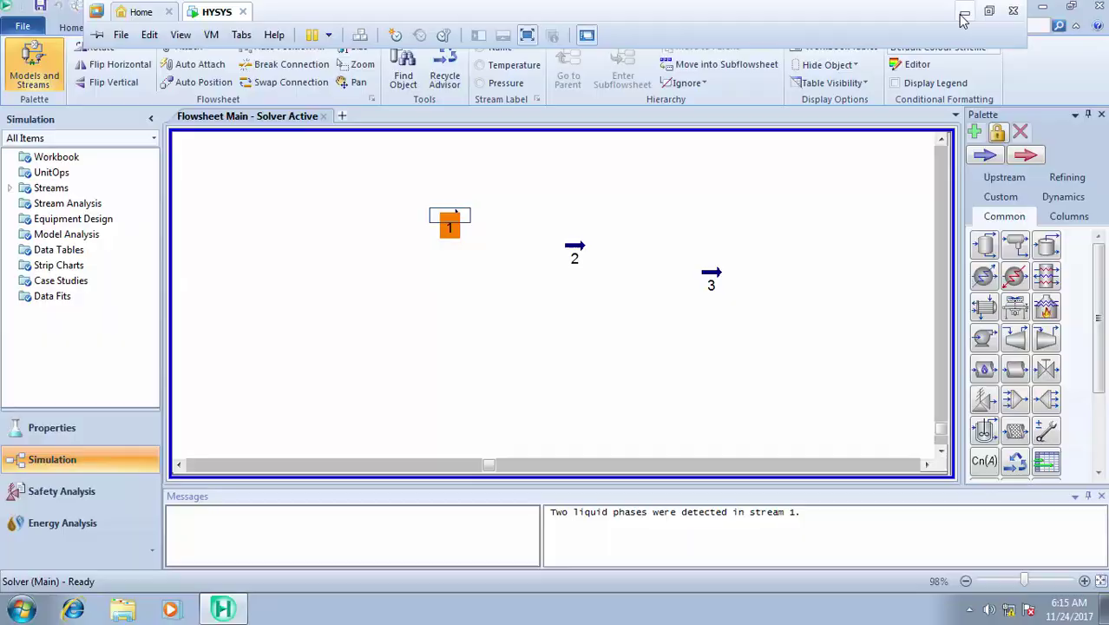
pyautogui.click(964, 15)
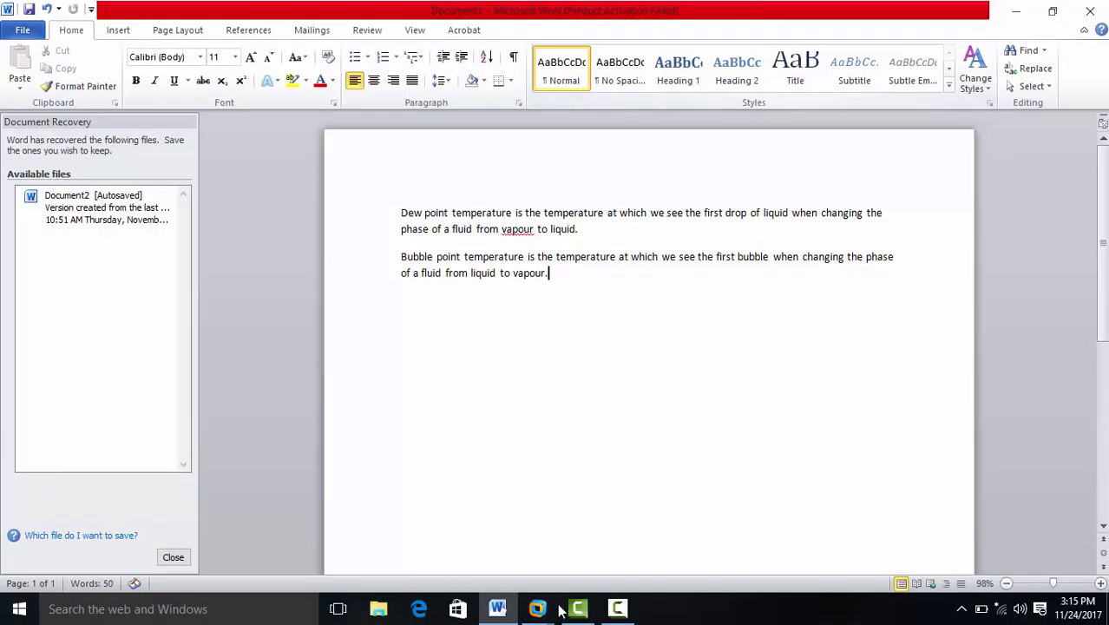